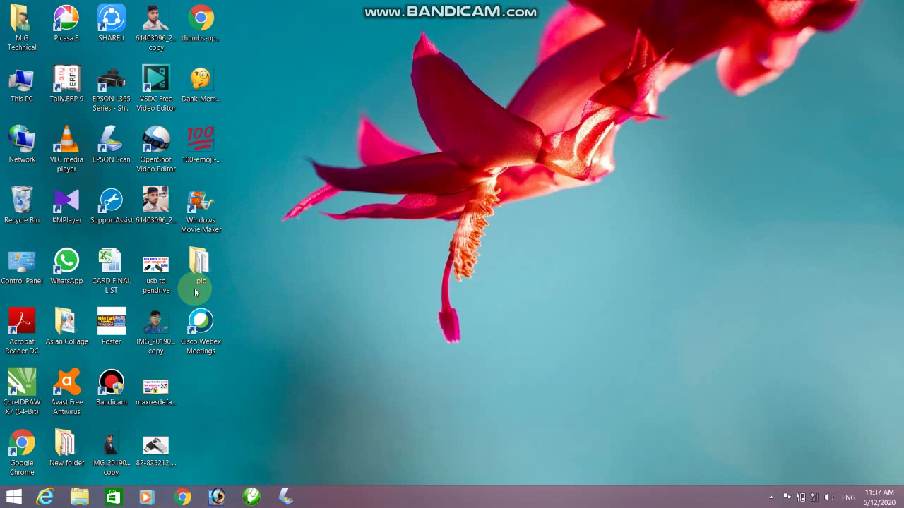
Open This PC and look at the contents of the M G Technical (G:) pen drive, returning to the drive list
{"action": "double_click", "coordinate": [27, 98]}
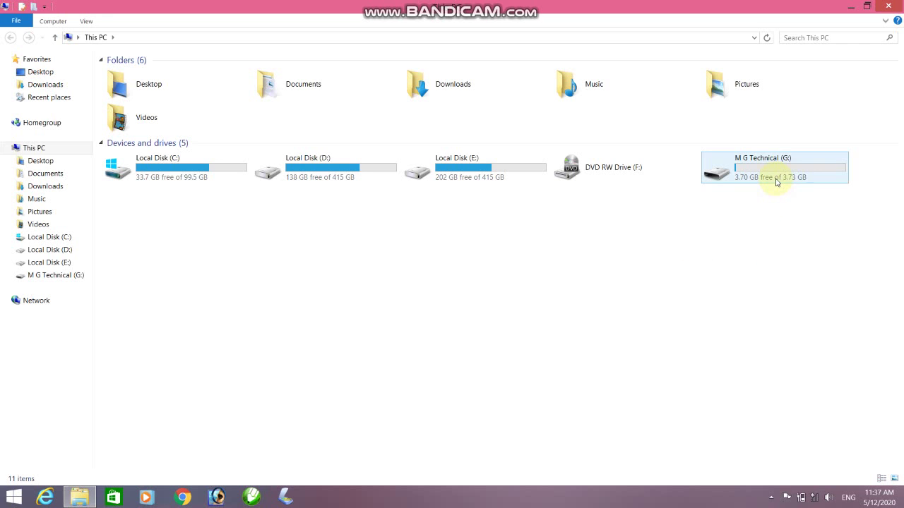
{"action": "double_click", "coordinate": [775, 181]}
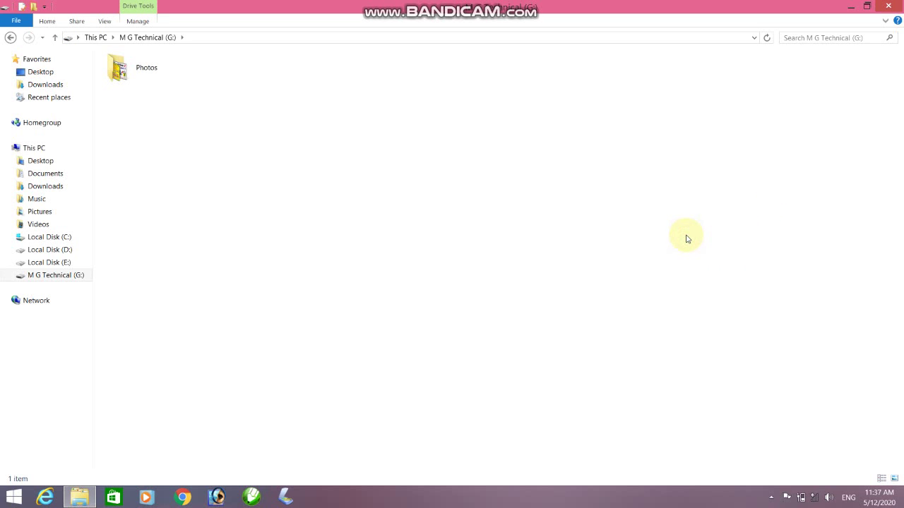
{"action": "key", "text": "alt+Left"}
{"action": "right_click", "coordinate": [725, 171]}
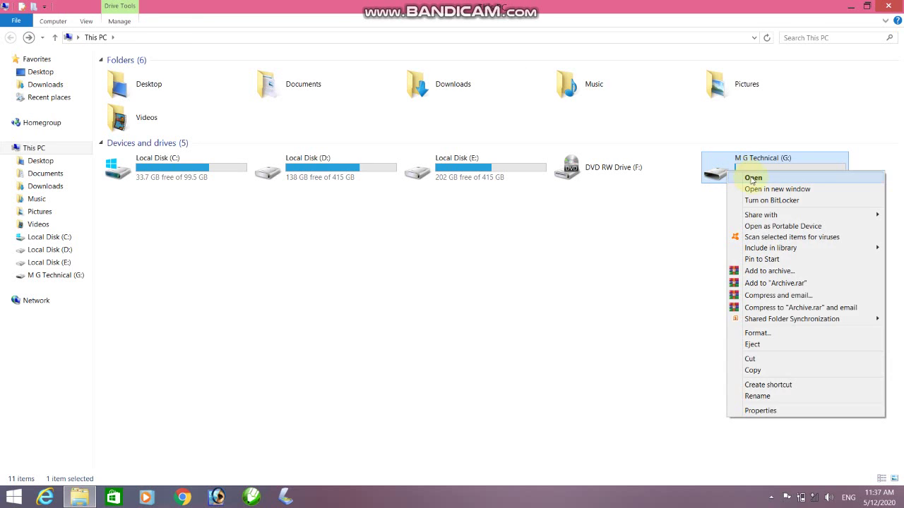
{"action": "left_click", "coordinate": [752, 179]}
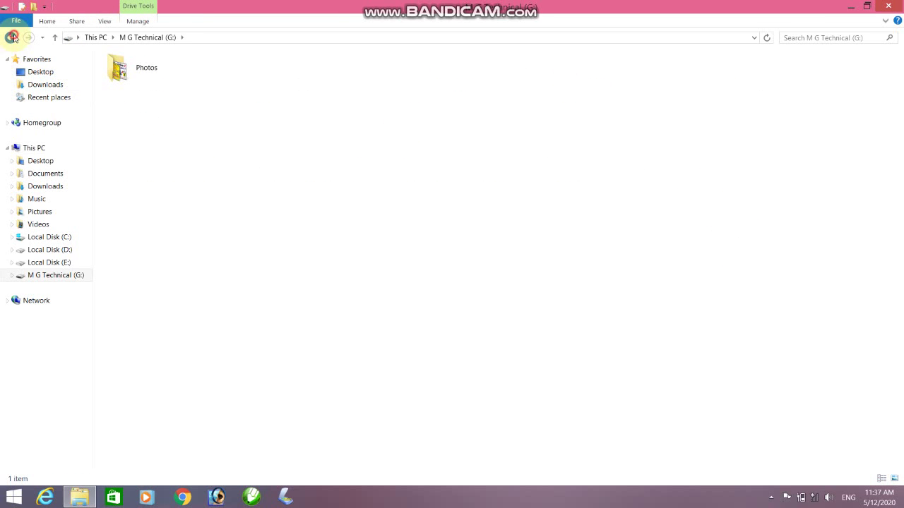
{"action": "left_click", "coordinate": [12, 38]}
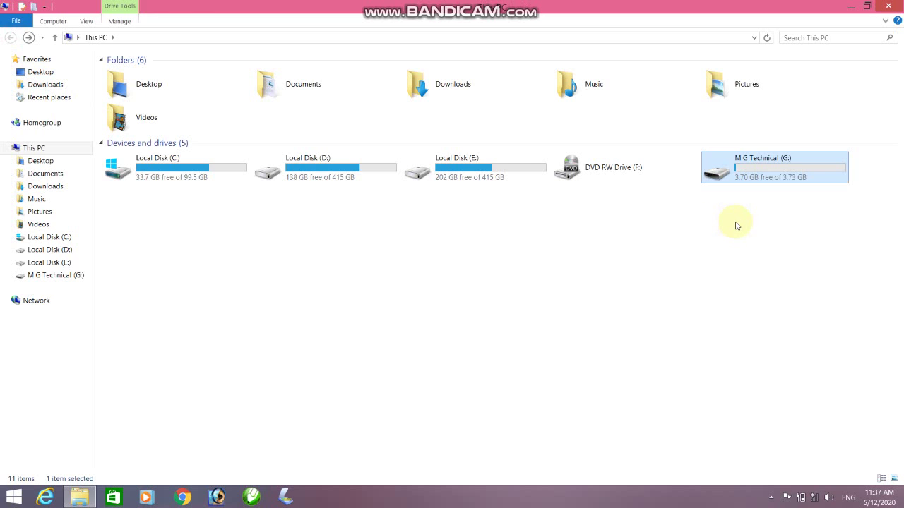
Turn on BitLocker for the M G Technical (G:) drive, choose unlocking with a password, and enter and re-enter the drive password
{"action": "right_click", "coordinate": [751, 172]}
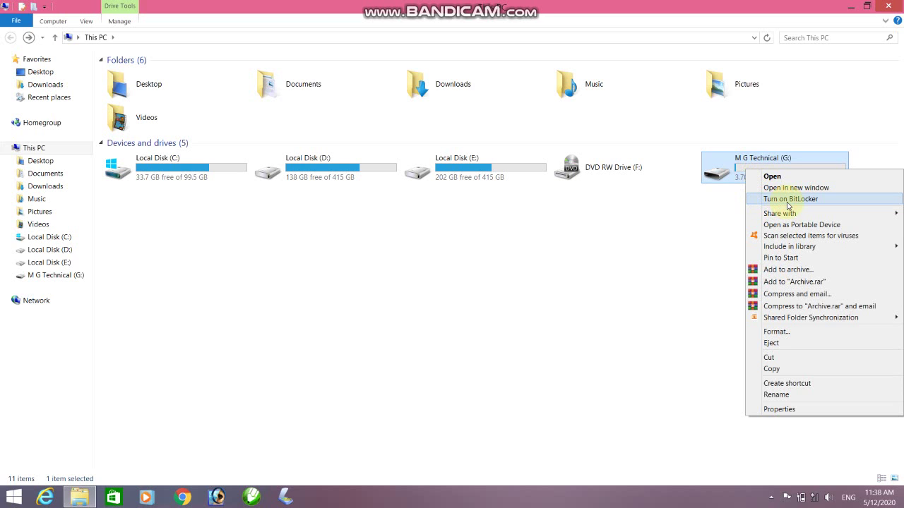
{"action": "left_click", "coordinate": [788, 205]}
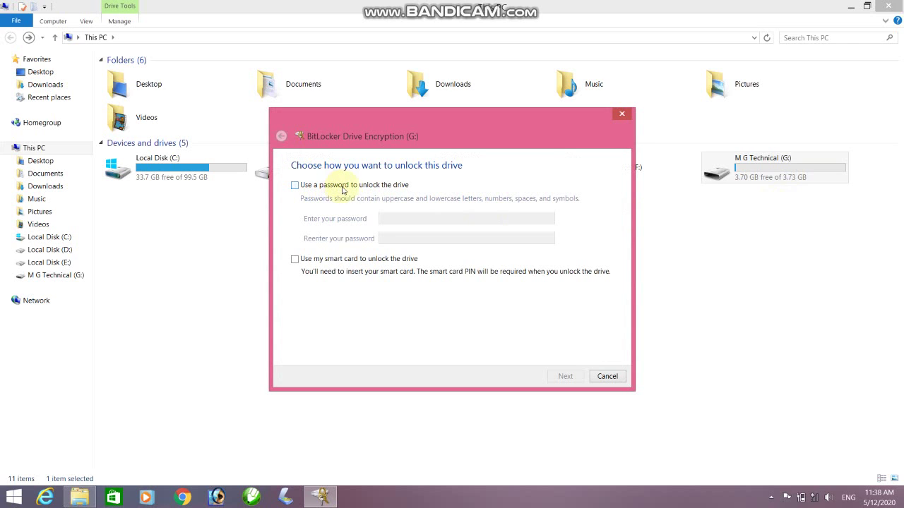
{"action": "left_click", "coordinate": [392, 187]}
{"action": "left_click", "coordinate": [414, 216]}
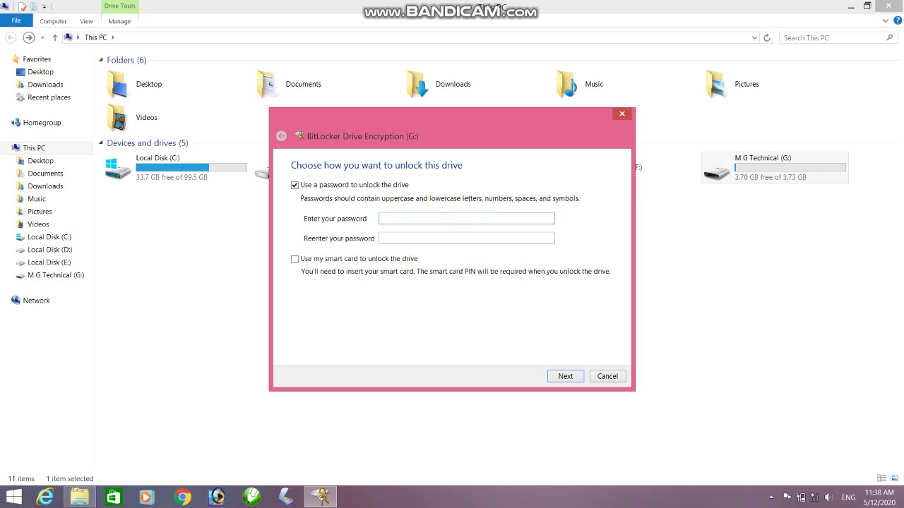
{"action": "type", "text": "•••••••••"}
{"action": "key", "text": "Tab"}
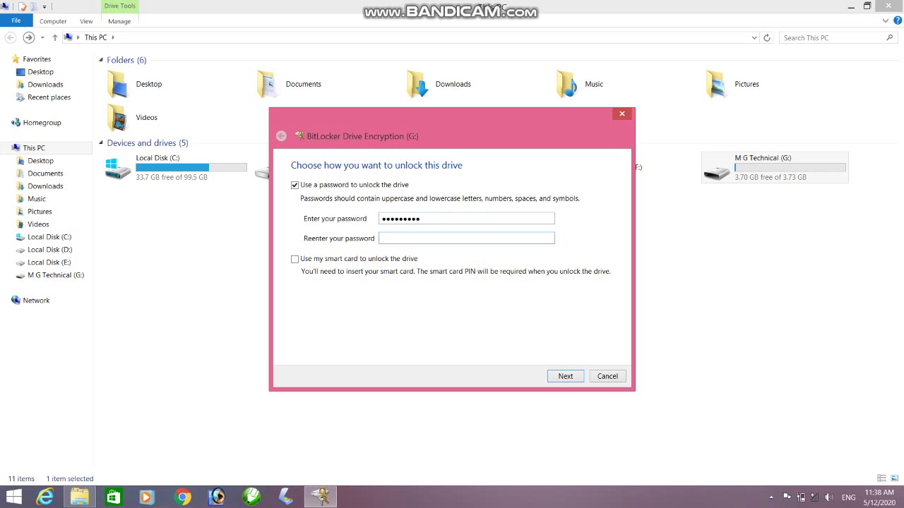
{"action": "type", "text": "•••••••••"}
{"action": "left_click", "coordinate": [571, 376]}
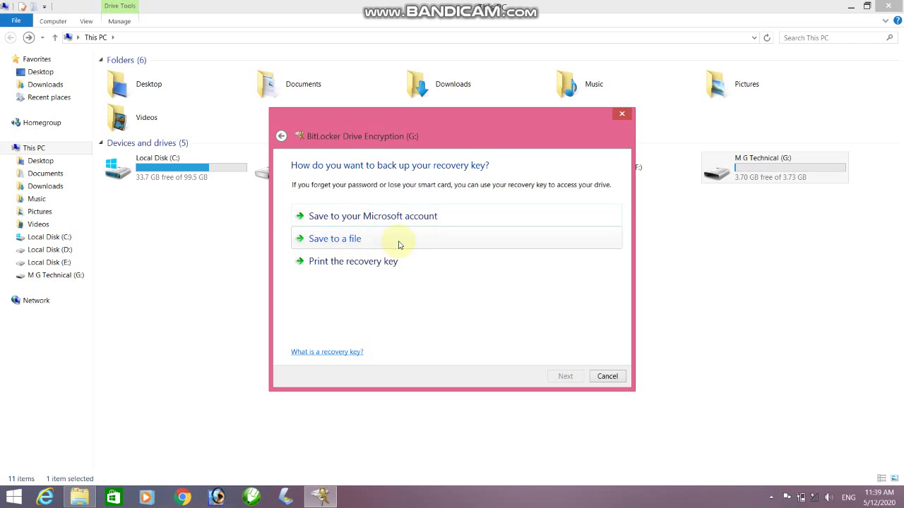
Back up the BitLocker recovery key as a text file in the Desktop folder and continue the encryption setup
{"action": "left_click", "coordinate": [337, 234]}
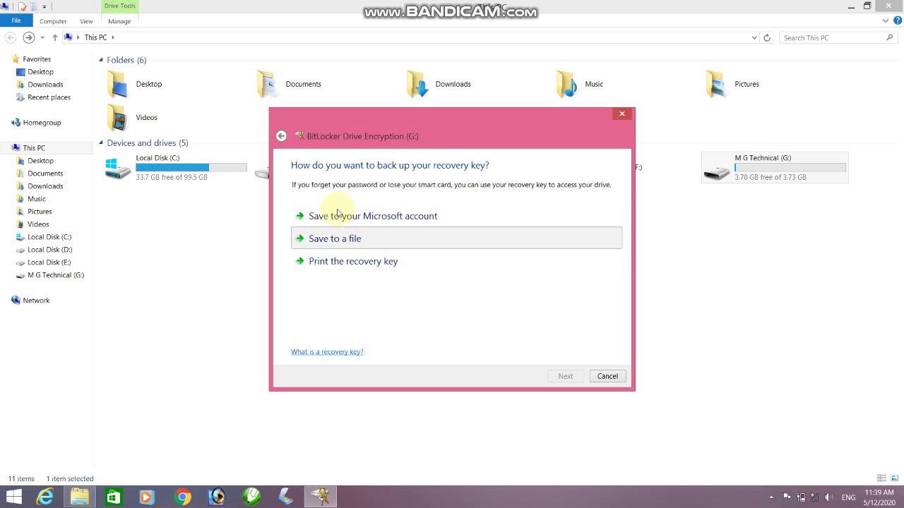
{"action": "left_click", "coordinate": [318, 215]}
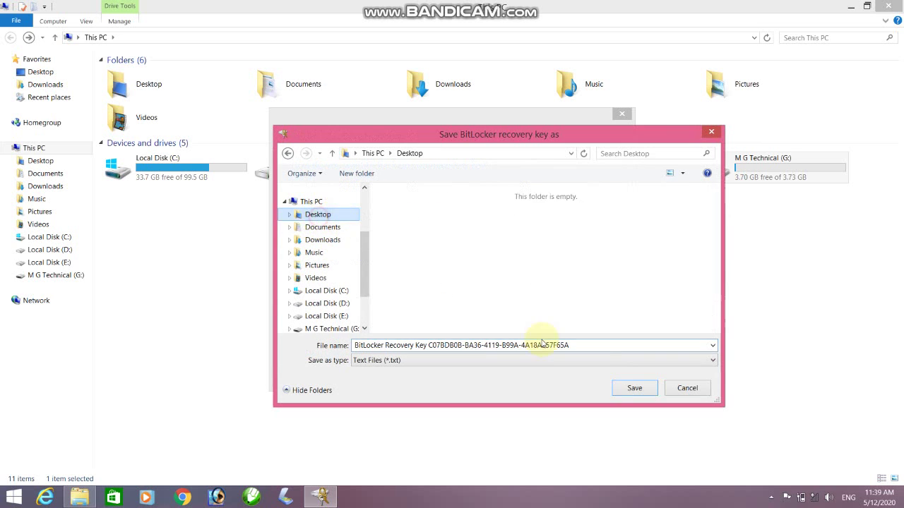
{"action": "left_click", "coordinate": [634, 388]}
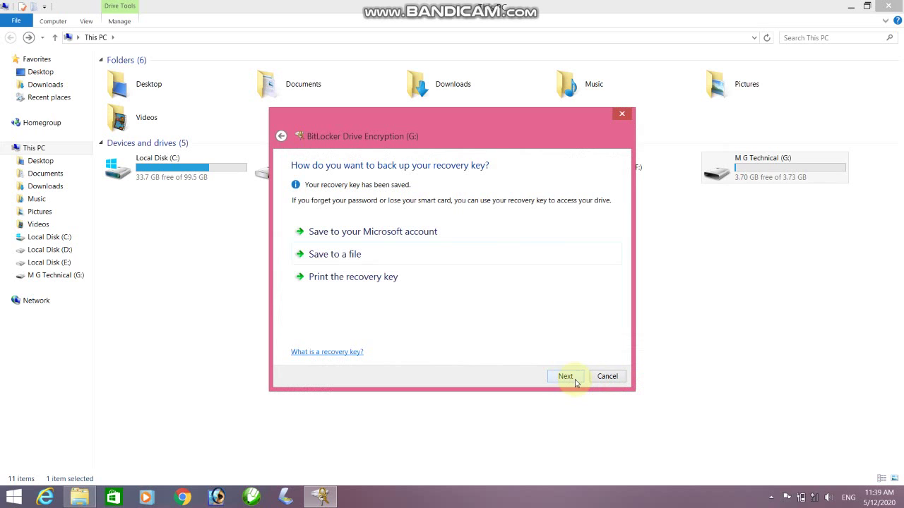
{"action": "left_click", "coordinate": [575, 381]}
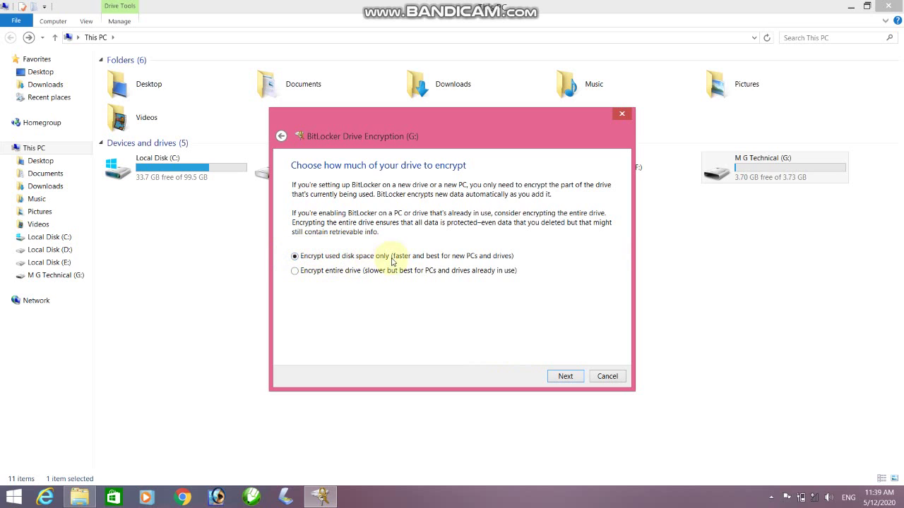
Encrypt only the used disk space of drive G: and dismiss the completion message
{"action": "left_click", "coordinate": [567, 377]}
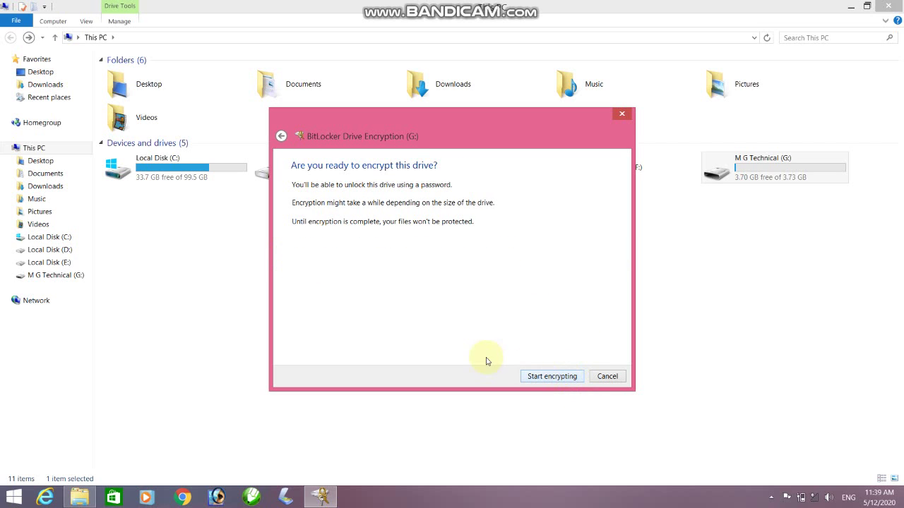
{"action": "left_click", "coordinate": [570, 376]}
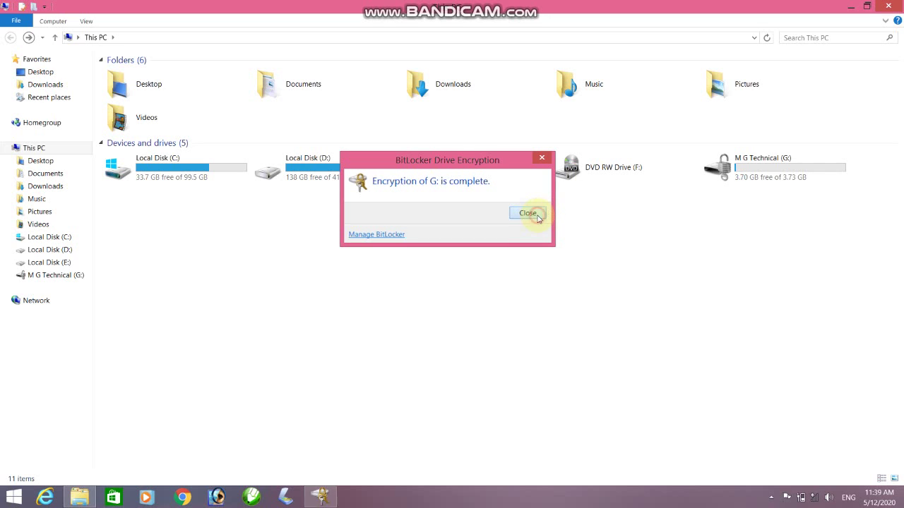
{"action": "left_click", "coordinate": [530, 213]}
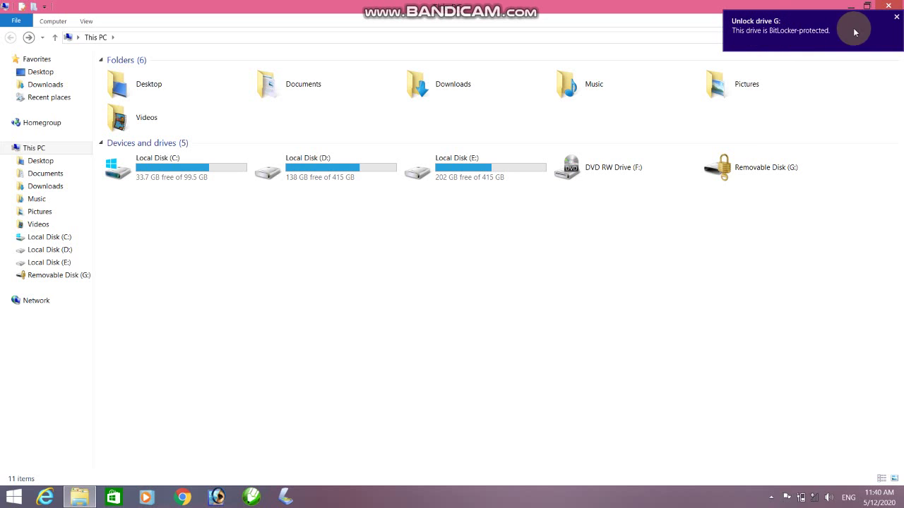
Unlock the BitLocker-protected Removable Disk (G:) by entering the drive password
{"action": "left_click", "coordinate": [797, 177]}
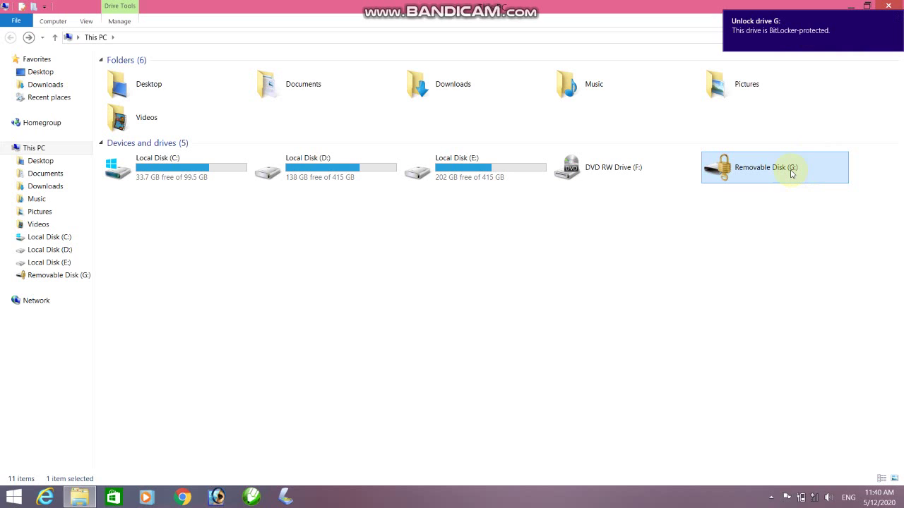
{"action": "double_click", "coordinate": [791, 174]}
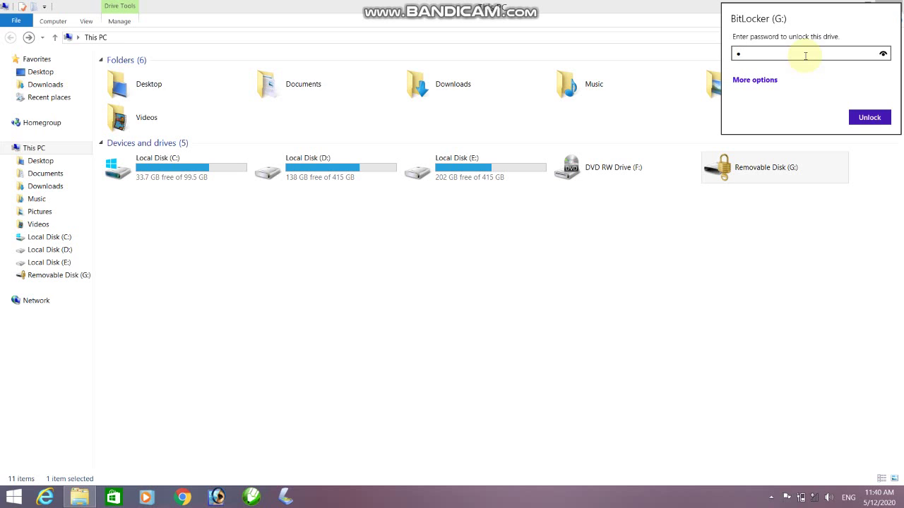
{"action": "type", "text": "********"}
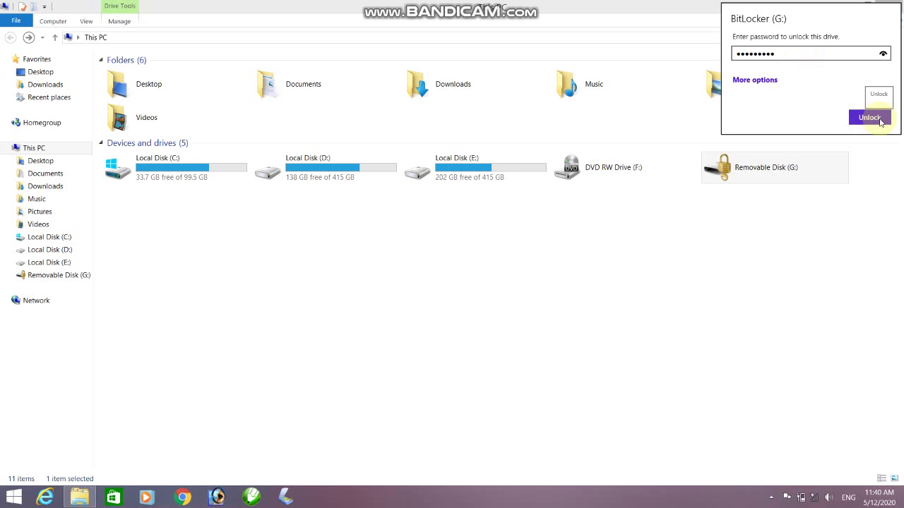
{"action": "left_click", "coordinate": [869, 120]}
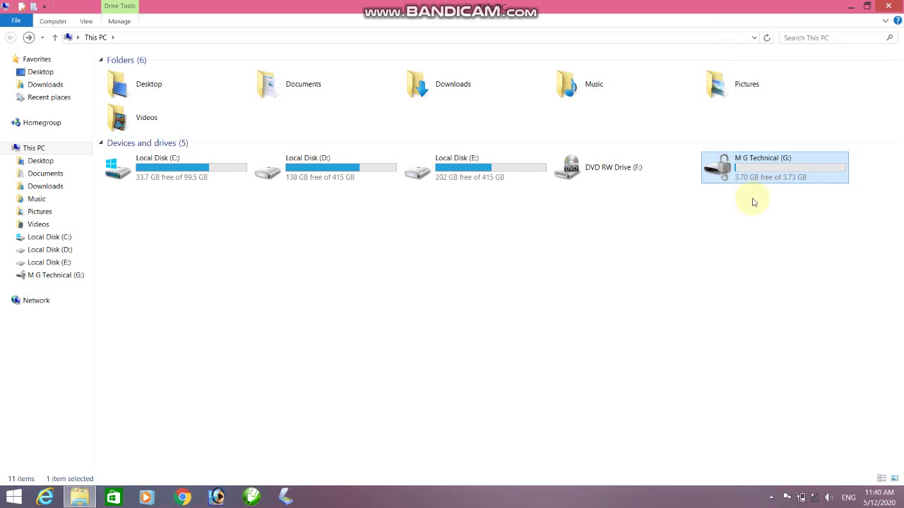
Check the files in the Photos folder on the unlocked G: drive and return to This PC
{"action": "right_click", "coordinate": [747, 176]}
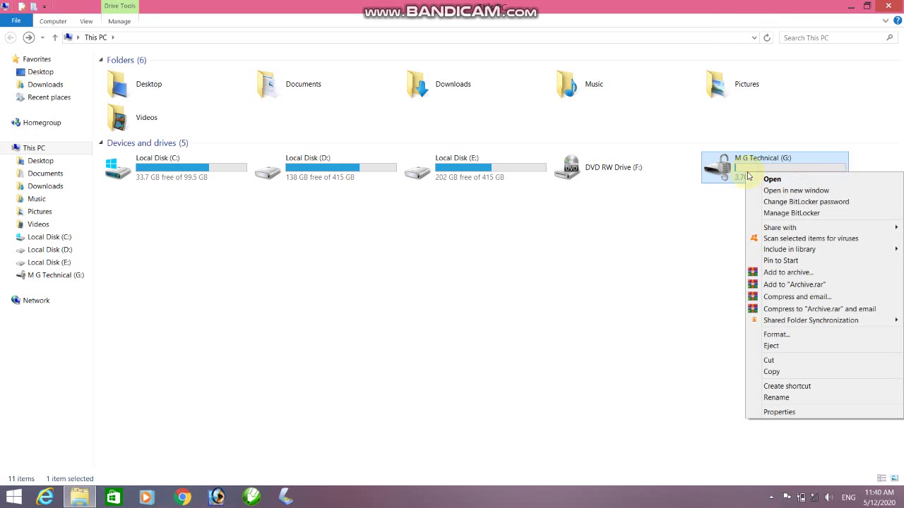
{"action": "left_click", "coordinate": [765, 180]}
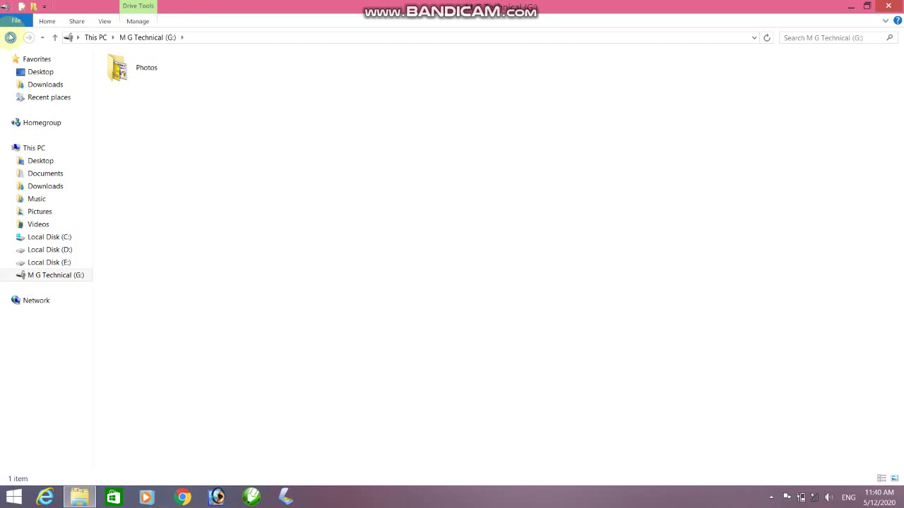
{"action": "double_click", "coordinate": [119, 69]}
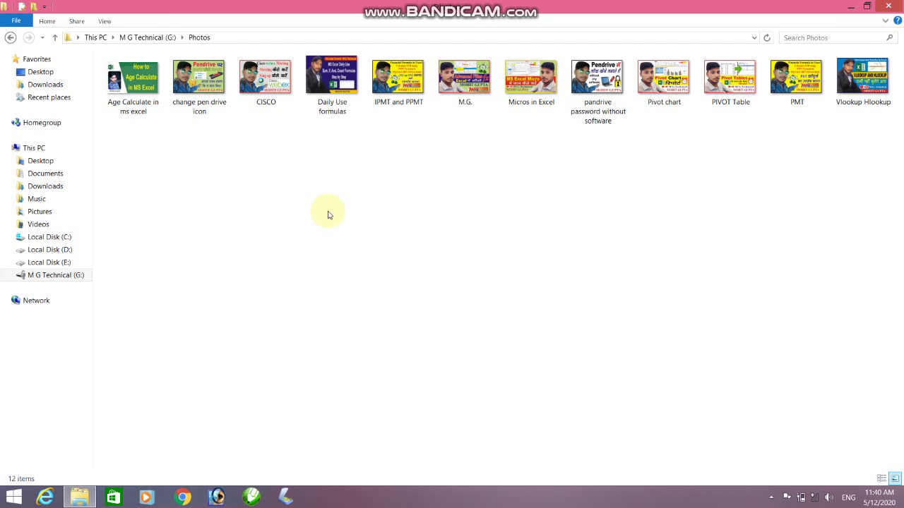
{"action": "key", "text": "BackSpace"}
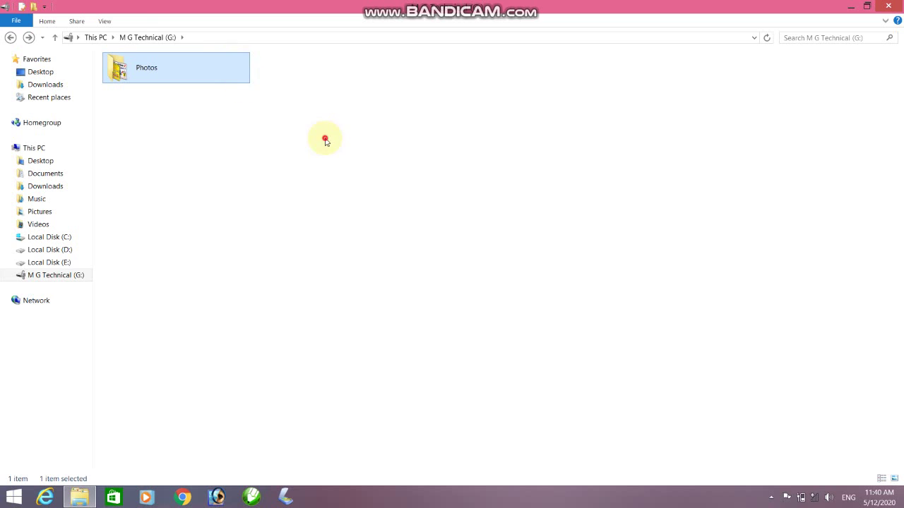
{"action": "key", "text": "BackSpace"}
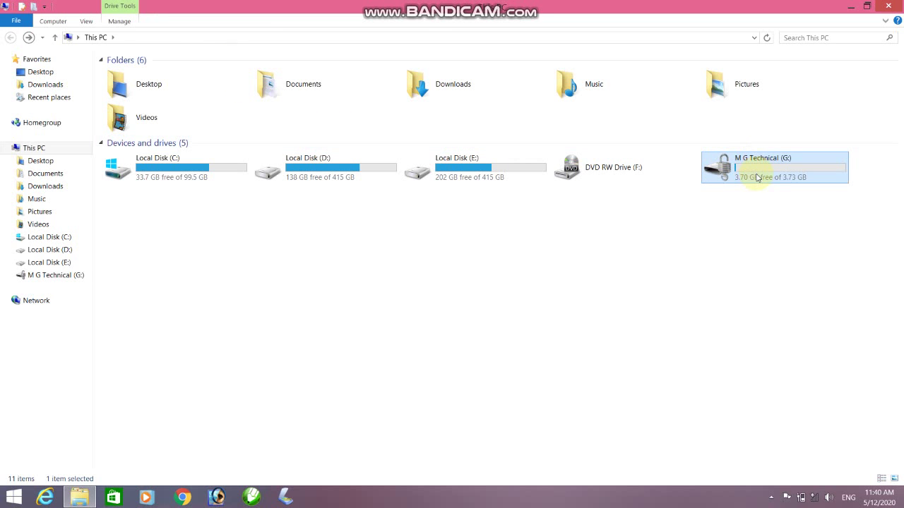
{"action": "left_click", "coordinate": [688, 244]}
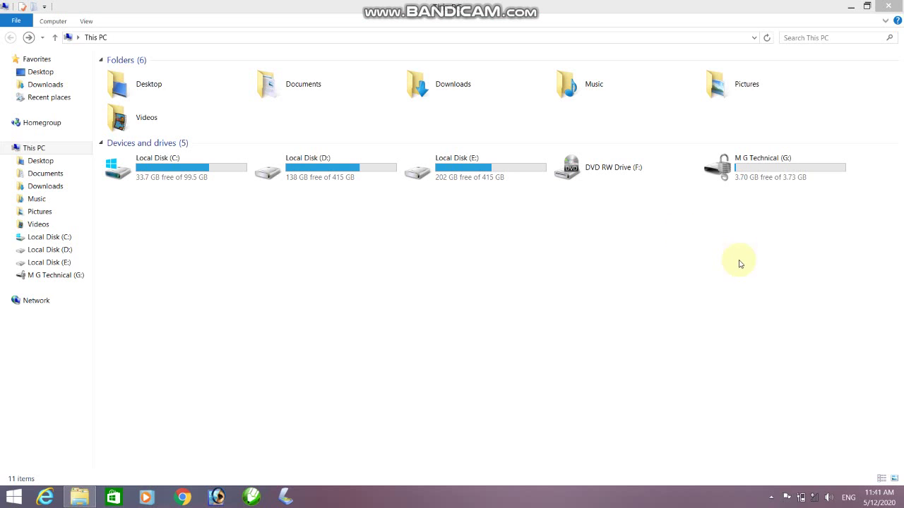
Turn off BitLocker for the M G Technical (G:) drive to decrypt it, and close the BitLocker management window once finished
{"action": "left_click", "coordinate": [754, 173]}
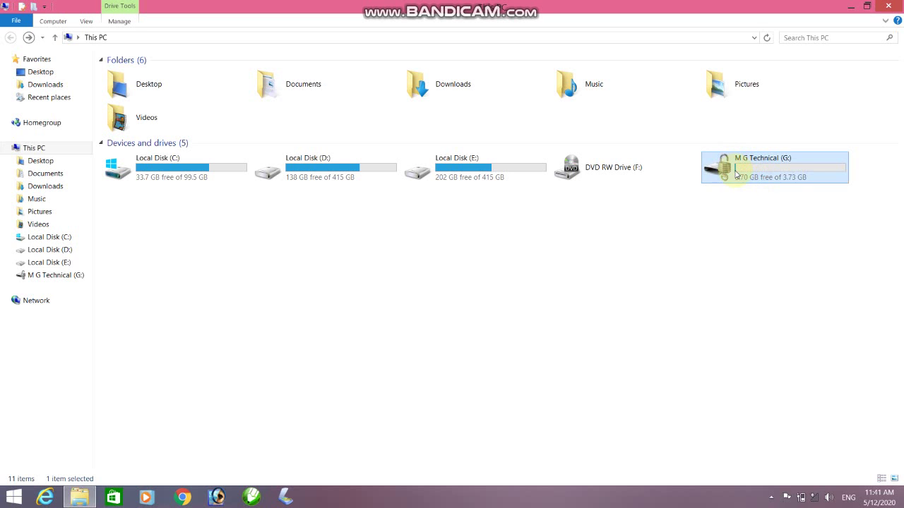
{"action": "right_click", "coordinate": [743, 167]}
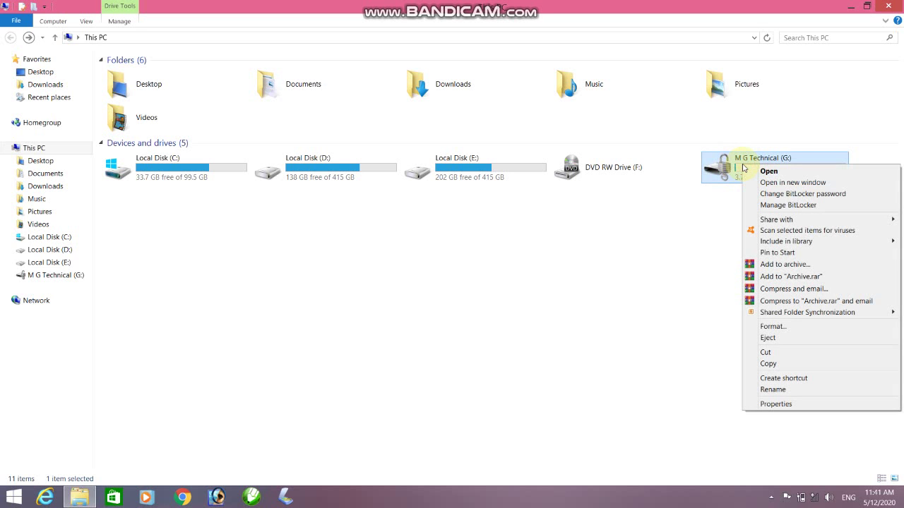
{"action": "left_click", "coordinate": [779, 206]}
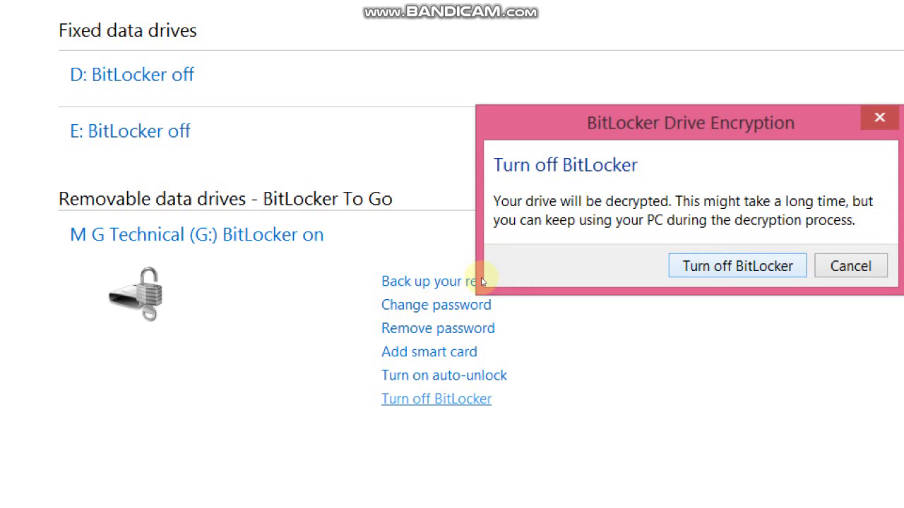
{"action": "key", "text": "Return"}
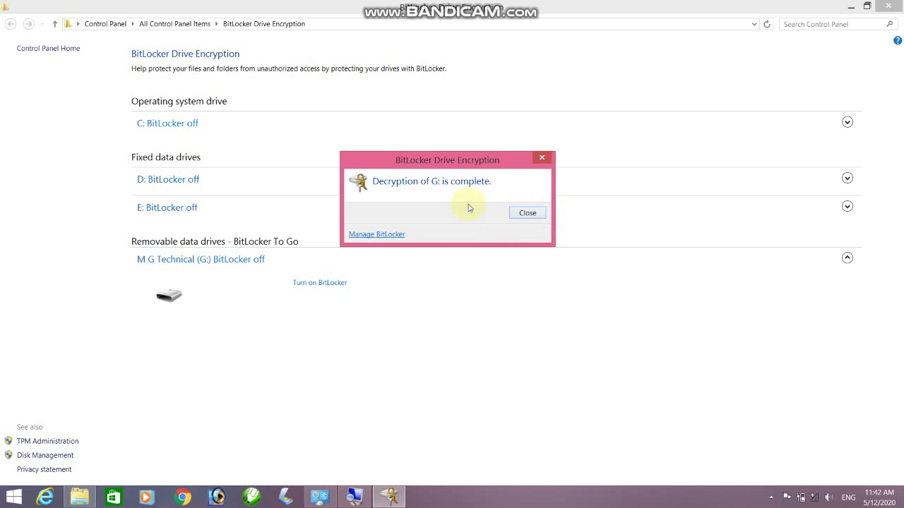
{"action": "left_click", "coordinate": [530, 216]}
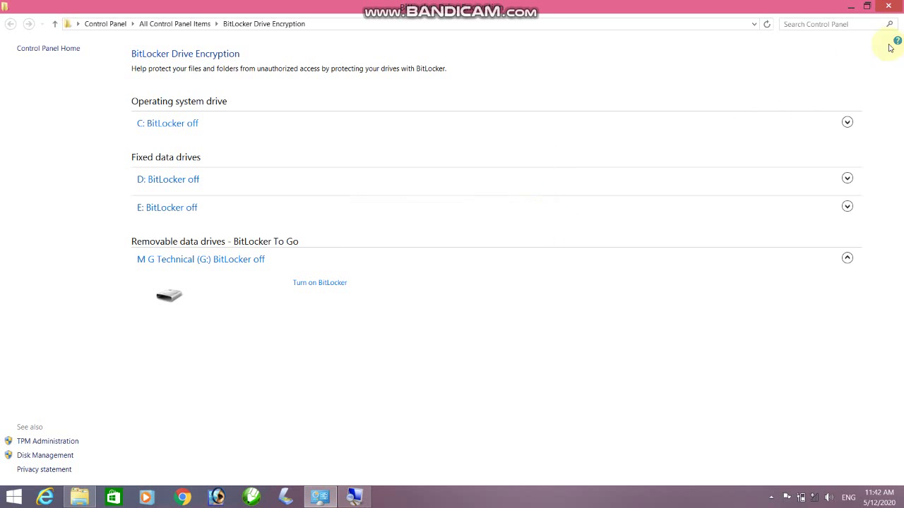
{"action": "left_click", "coordinate": [895, 8]}
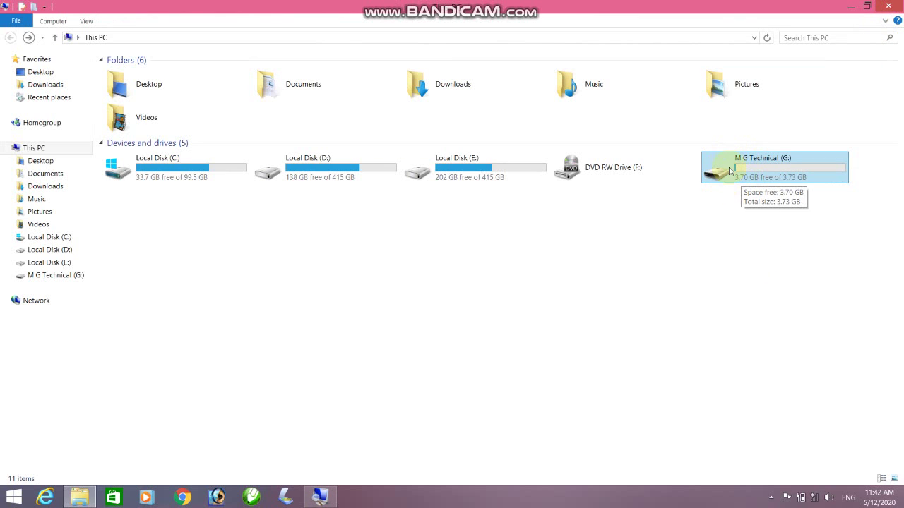
Open the decrypted M G Technical (G:) drive to check that it is accessible without a password
{"action": "double_click", "coordinate": [774, 171]}
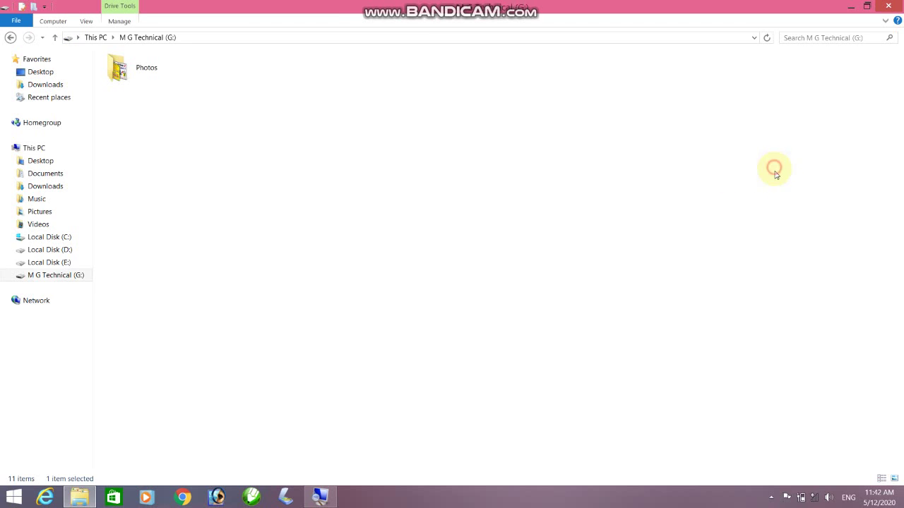
{"action": "key", "text": "BackSpace"}
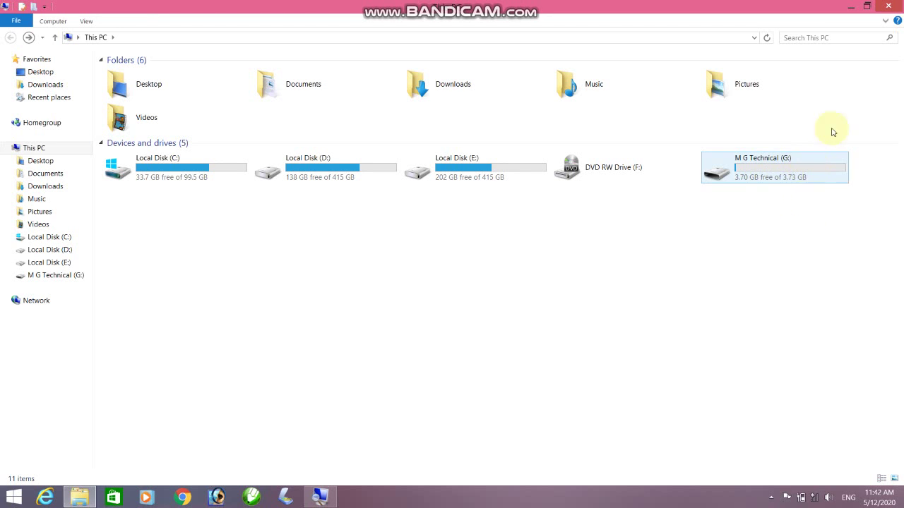
{"action": "left_click", "coordinate": [766, 176]}
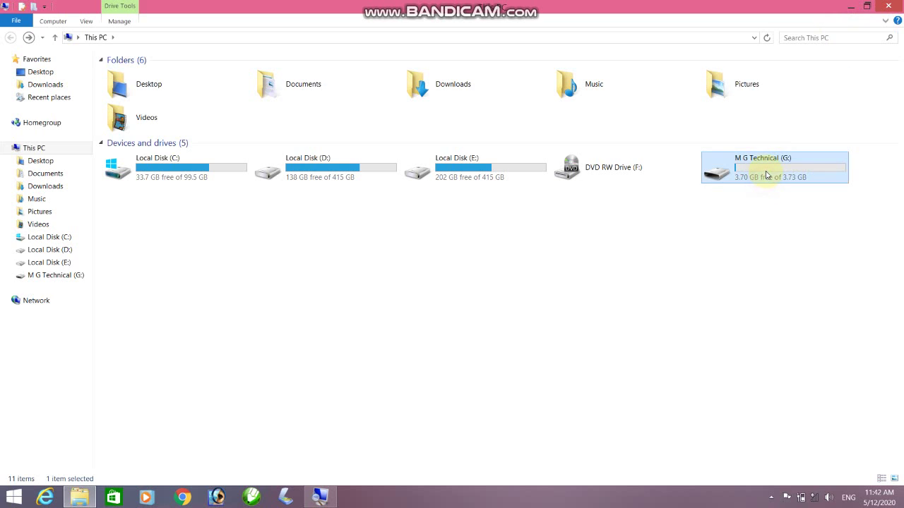
{"action": "double_click", "coordinate": [766, 177]}
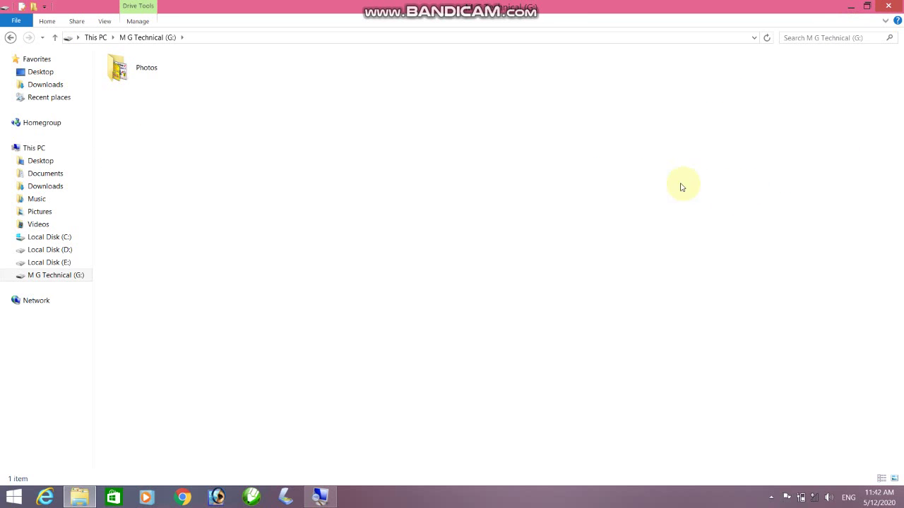